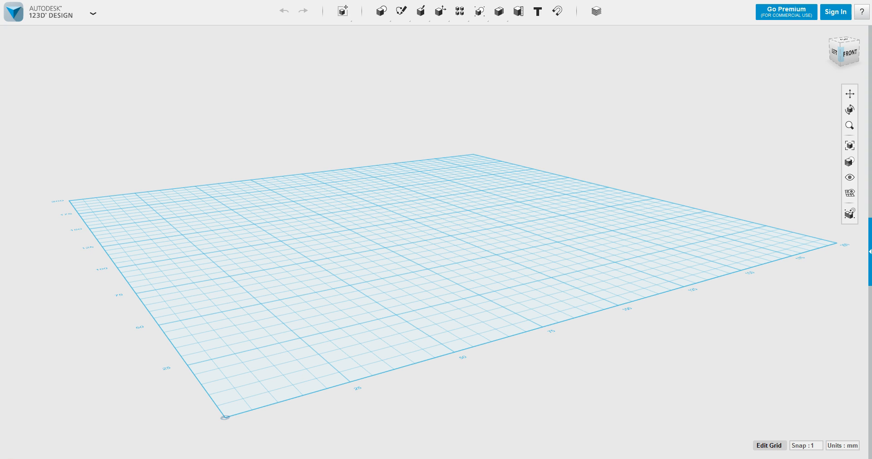
mouse_move(343, 13)
mouse_move(368, 23)
click(92, 14)
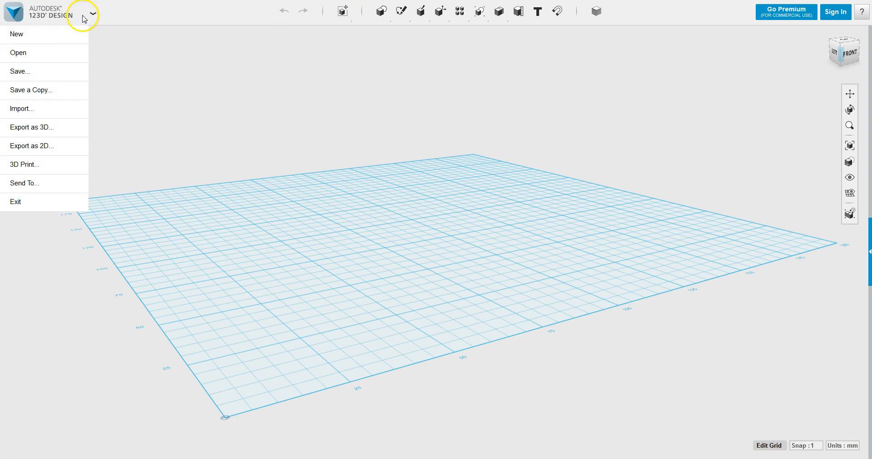
mouse_move(24, 190)
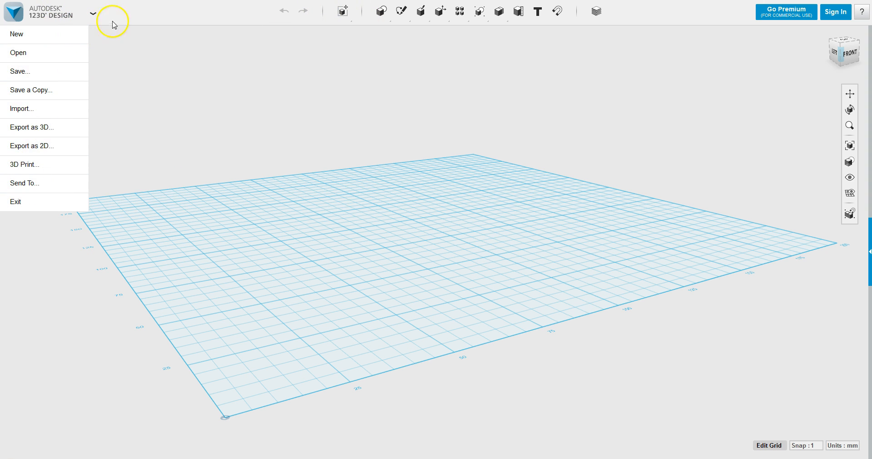
mouse_move(439, 21)
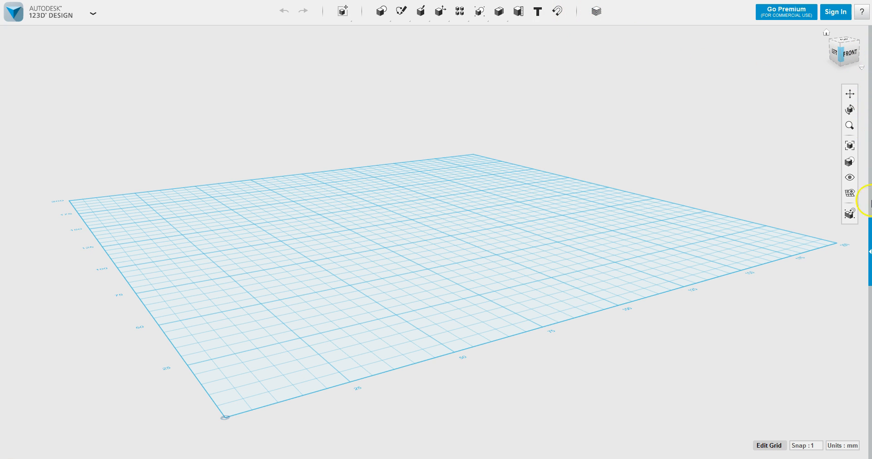
click(91, 14)
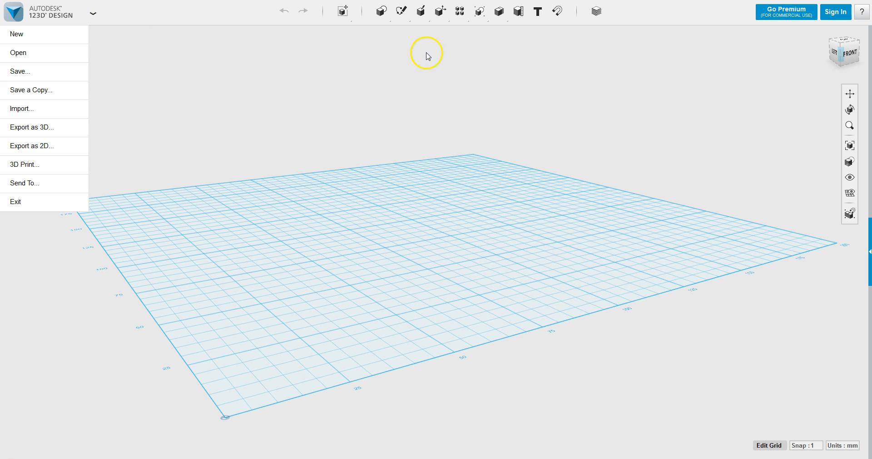
Place a box primitive on the work plane grid.
mouse_move(384, 11)
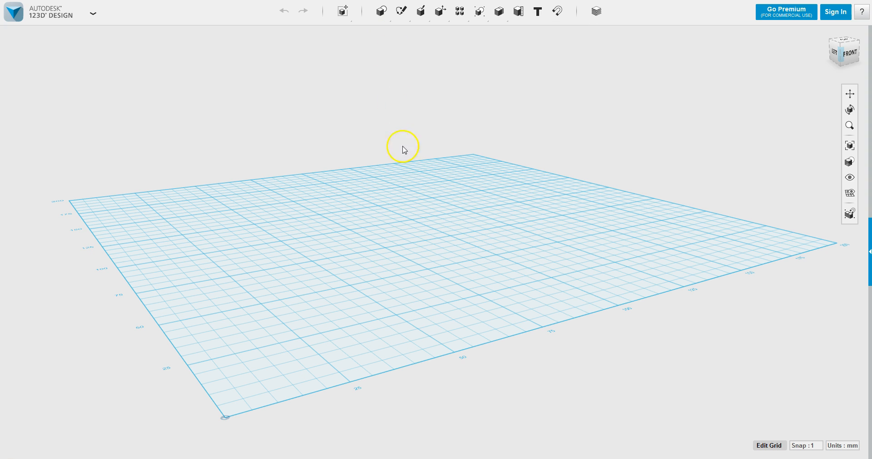
click(468, 230)
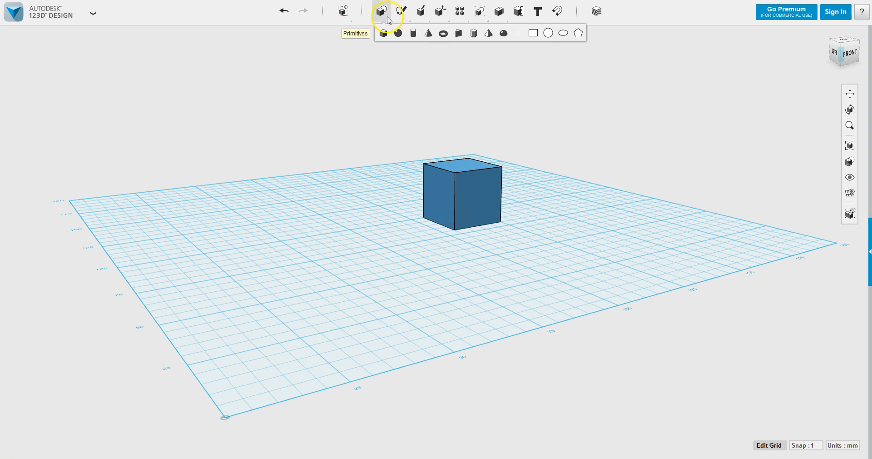
Start a polyline sketch on the box's front face, placing the first point near the face's upper-left corner.
mouse_move(401, 12)
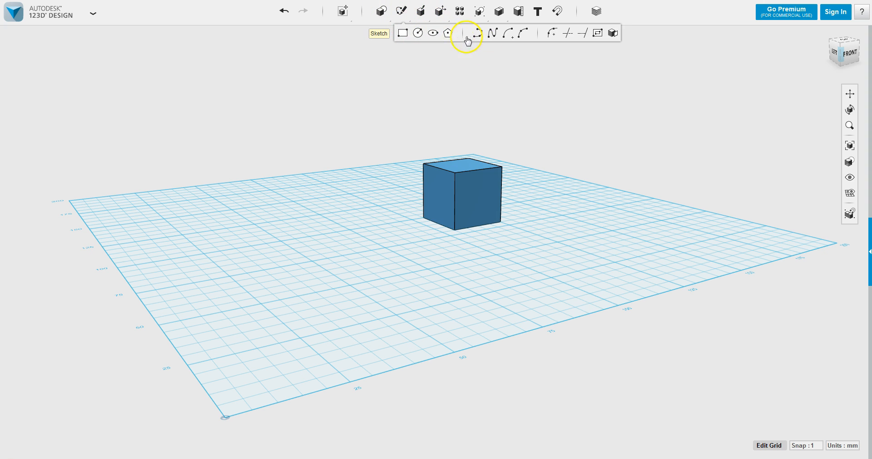
click(483, 37)
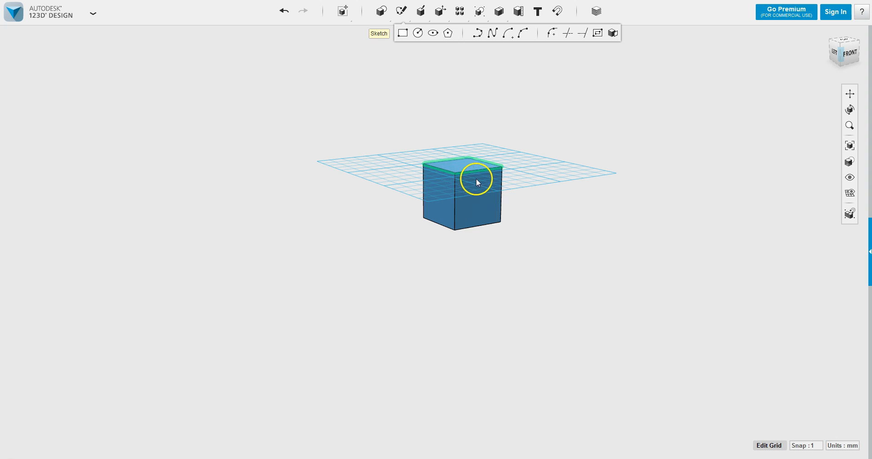
click(476, 178)
click(467, 179)
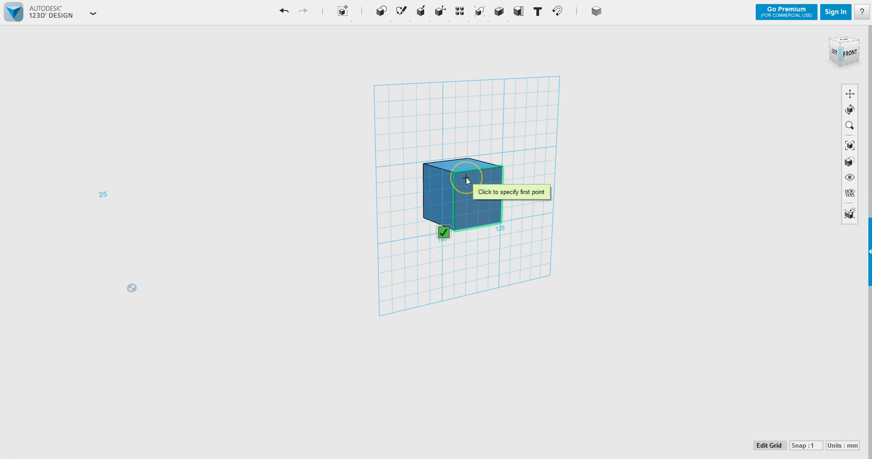
click(468, 177)
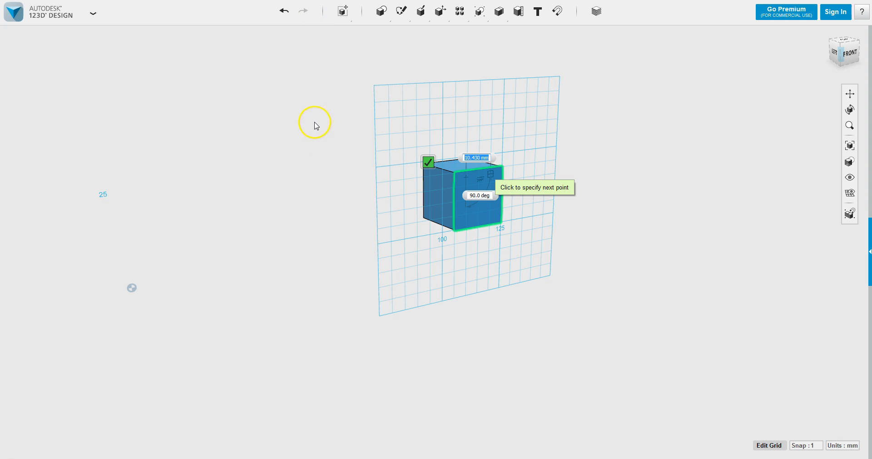
click(93, 13)
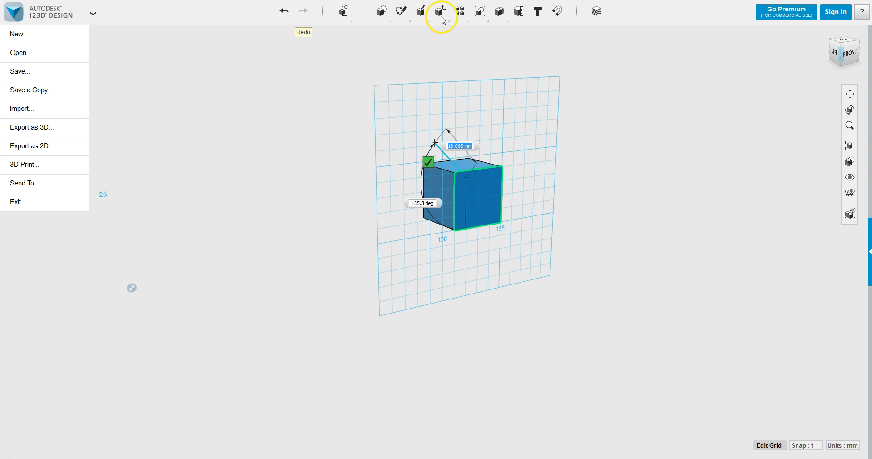
mouse_move(443, 23)
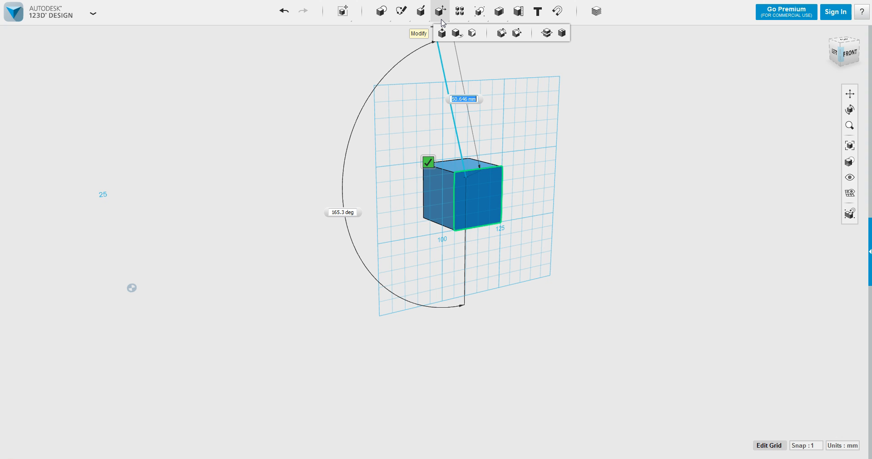
mouse_move(401, 11)
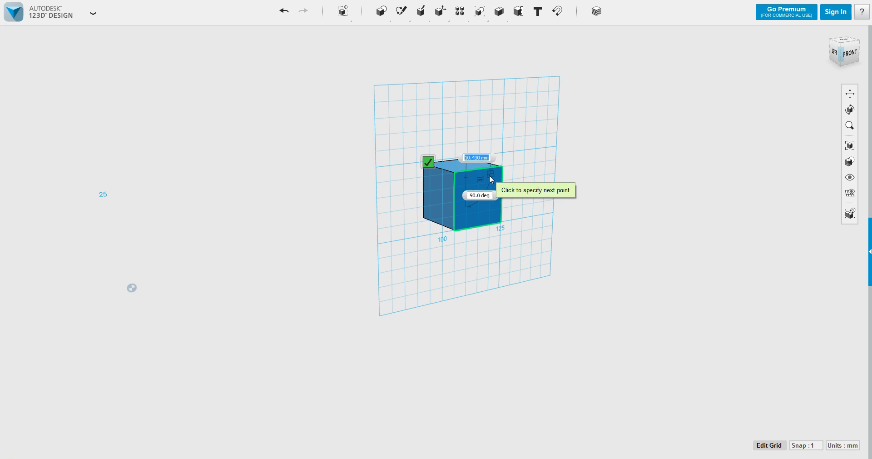
Draw the remaining polyline sides to close a square about 10 mm wide on the front face, and finish the sketch.
click(490, 176)
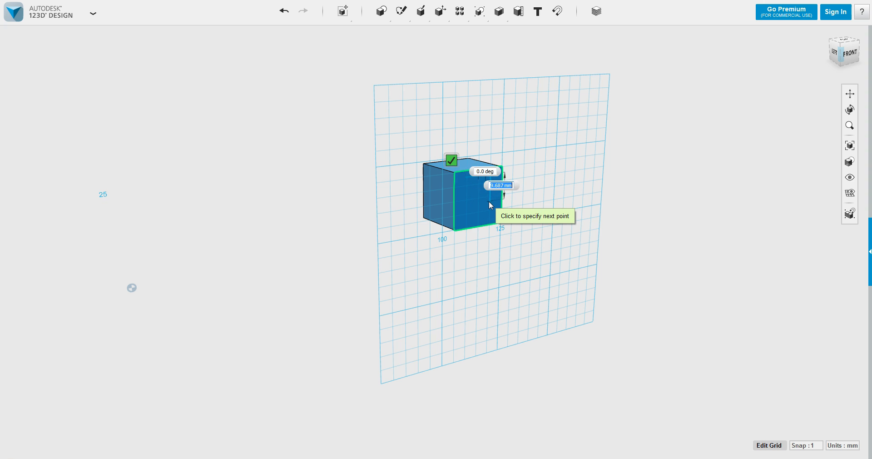
click(474, 203)
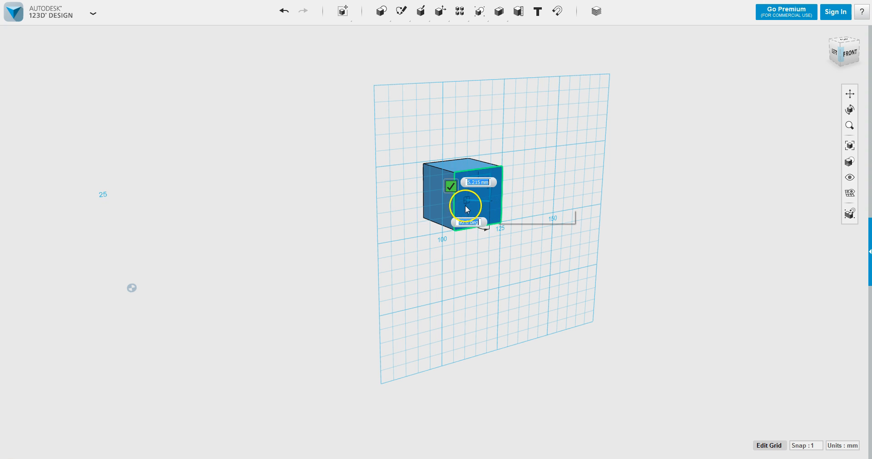
click(466, 205)
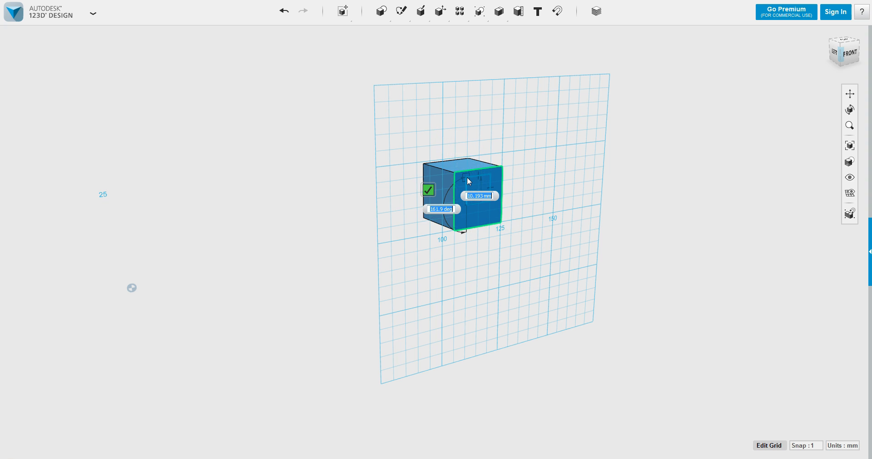
click(465, 109)
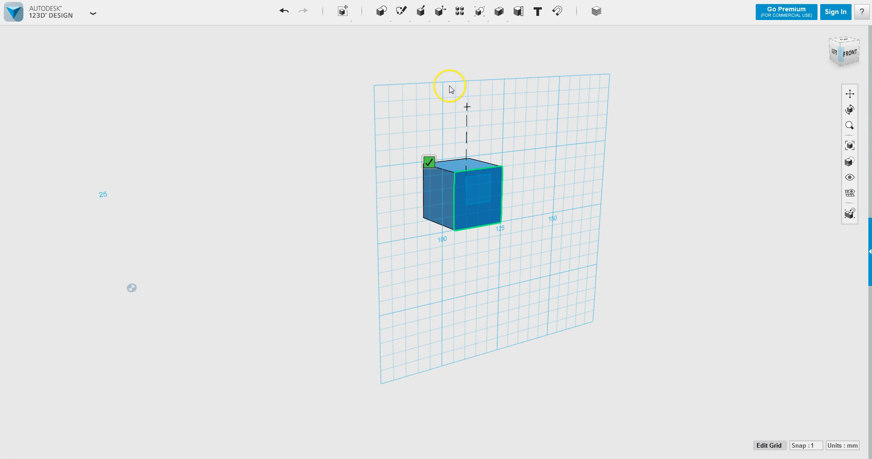
click(429, 161)
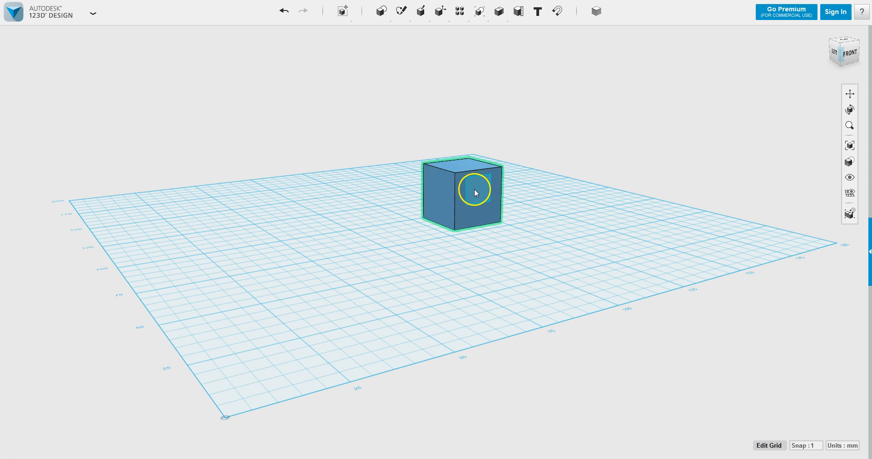
Add the text "Bye" in a brush-script style font on the box's top face.
right_drag(481, 242, 461, 238)
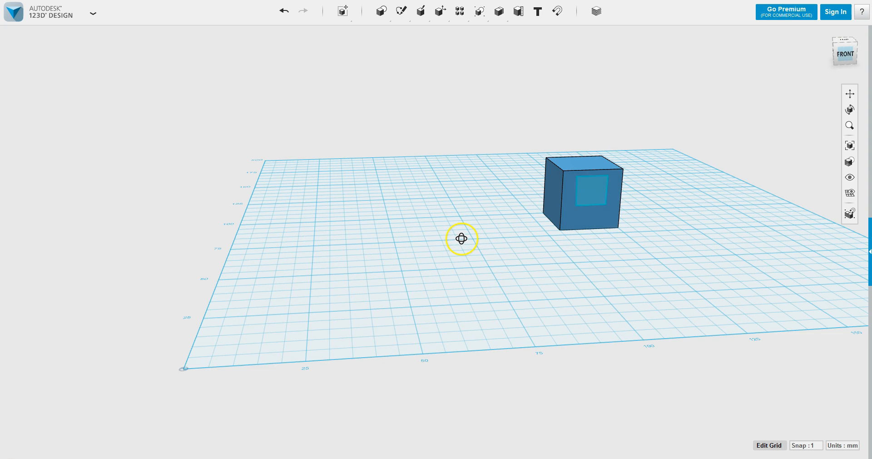
click(609, 182)
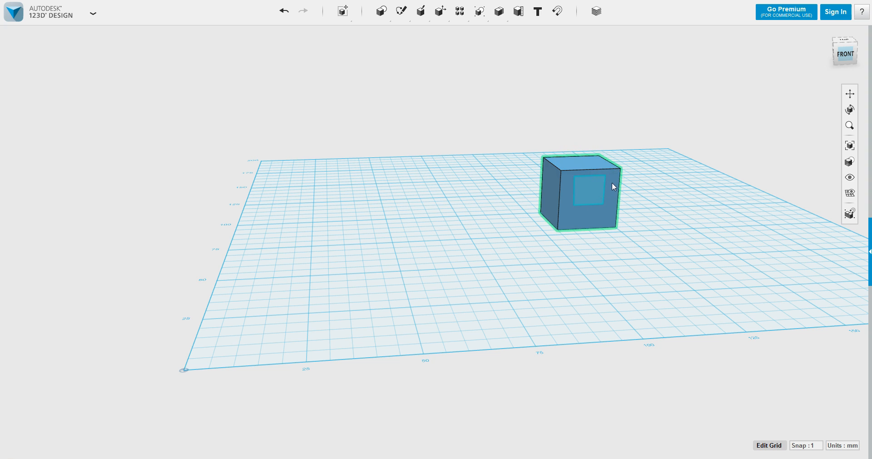
click(521, 58)
click(538, 14)
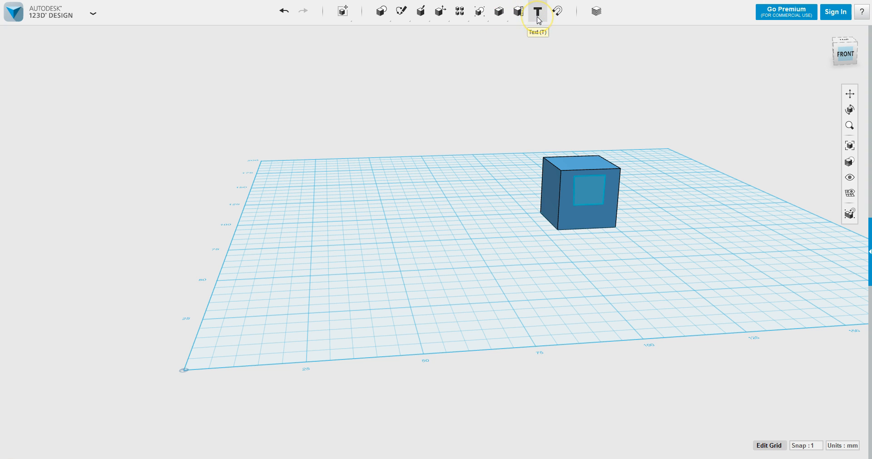
click(567, 156)
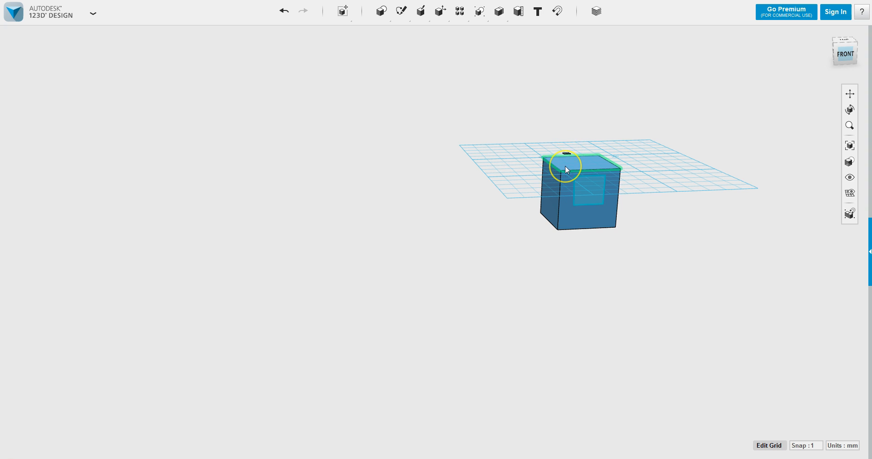
click(566, 165)
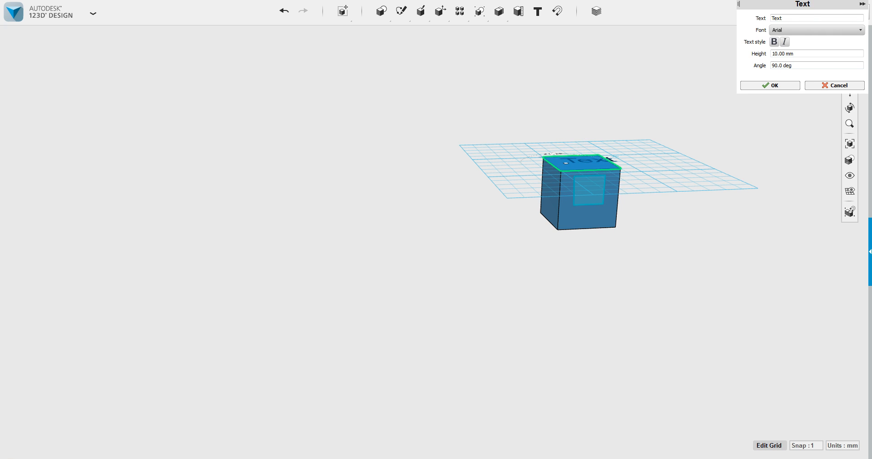
click(833, 18)
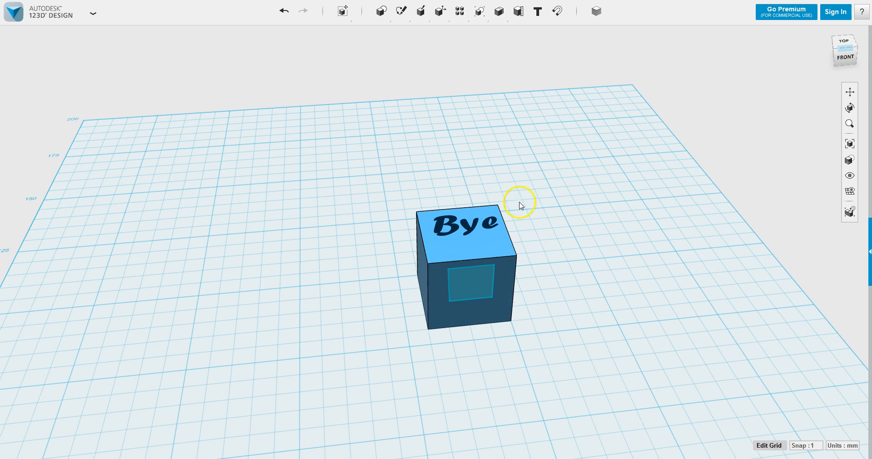
Extrude the square sketch 3 mm into the box's front face to cut a recessed pocket.
click(510, 232)
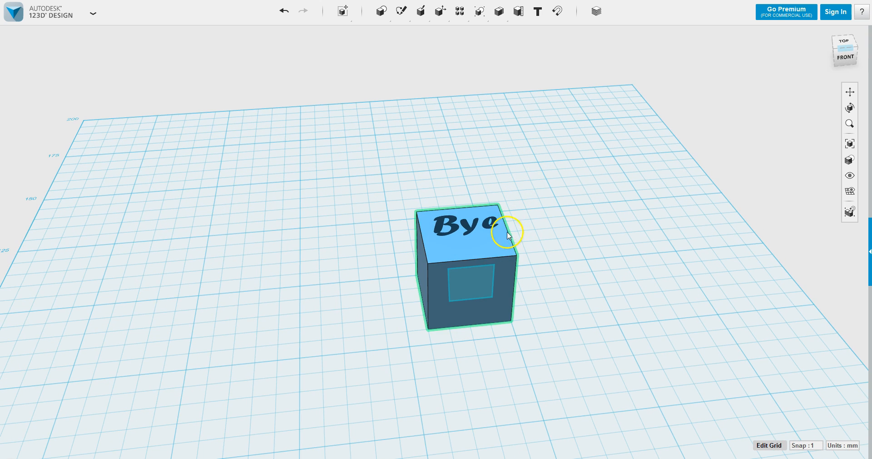
click(477, 280)
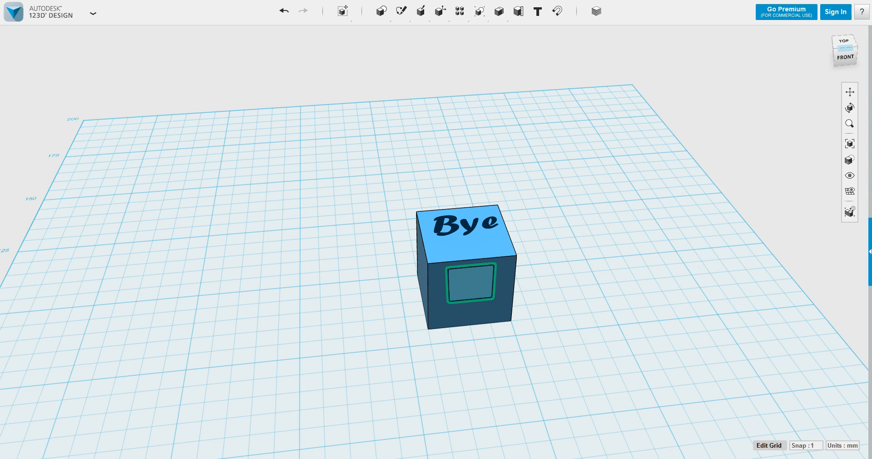
click(374, 15)
click(411, 10)
mouse_move(441, 10)
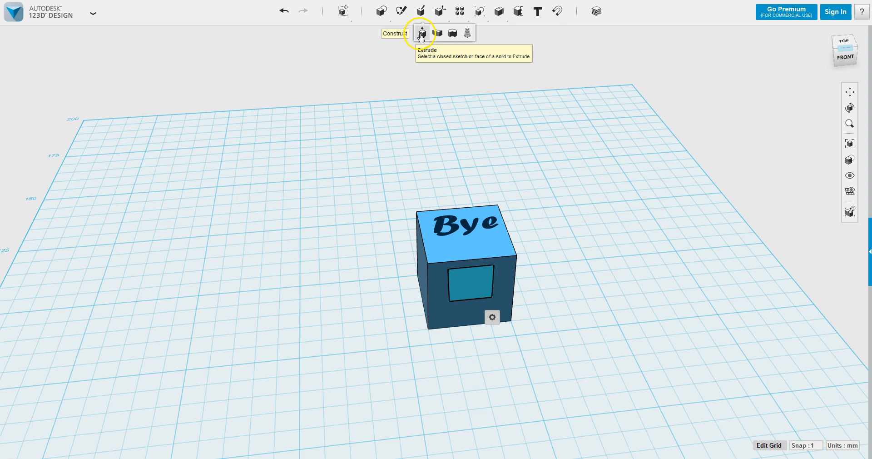
click(422, 34)
click(484, 293)
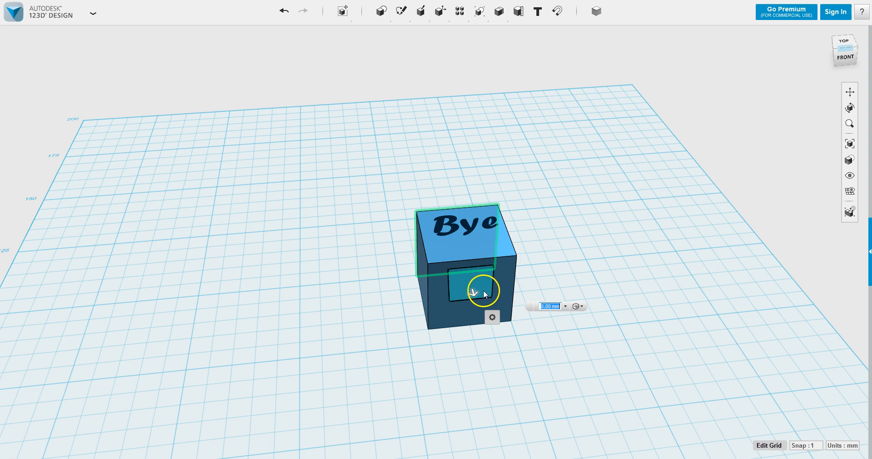
click(476, 295)
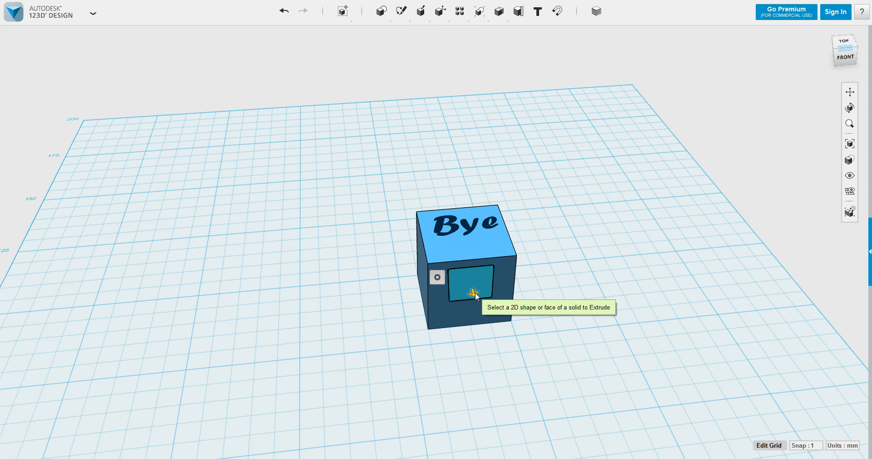
click(475, 293)
drag(474, 292, 475, 286)
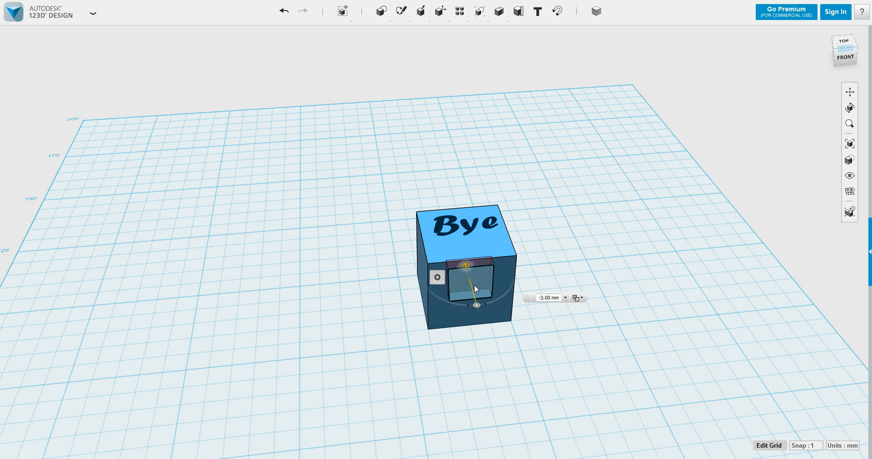
click(474, 285)
drag(473, 284, 468, 277)
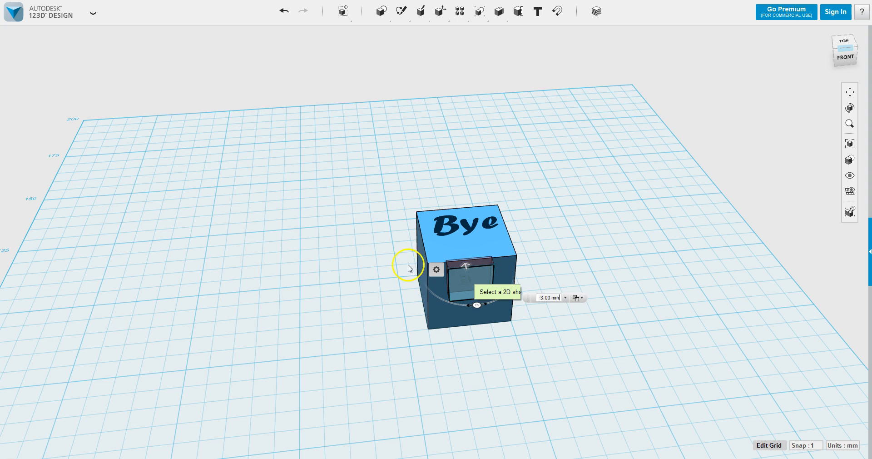
click(358, 276)
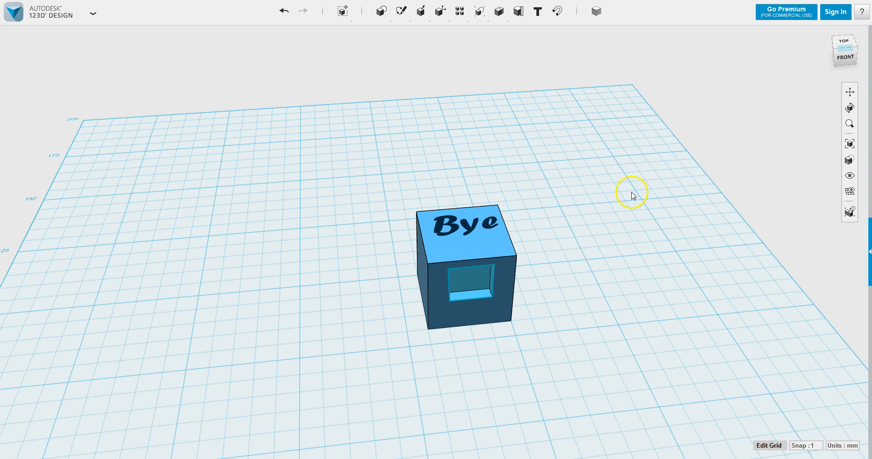
mouse_move(441, 11)
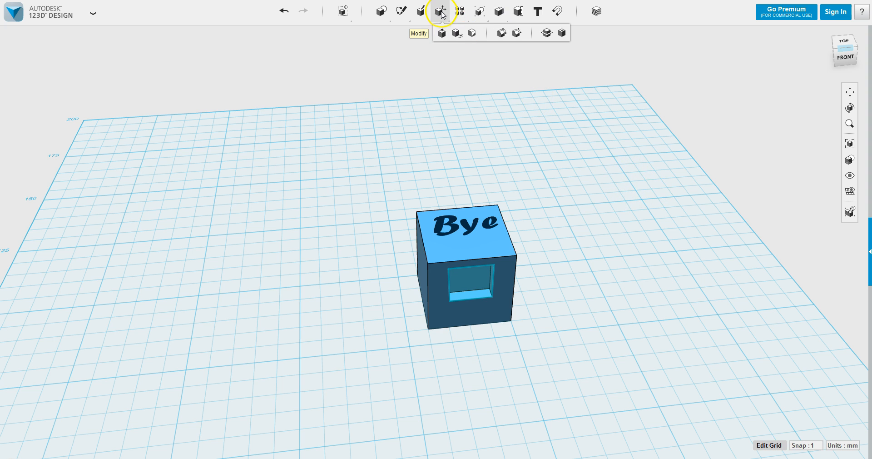
click(458, 34)
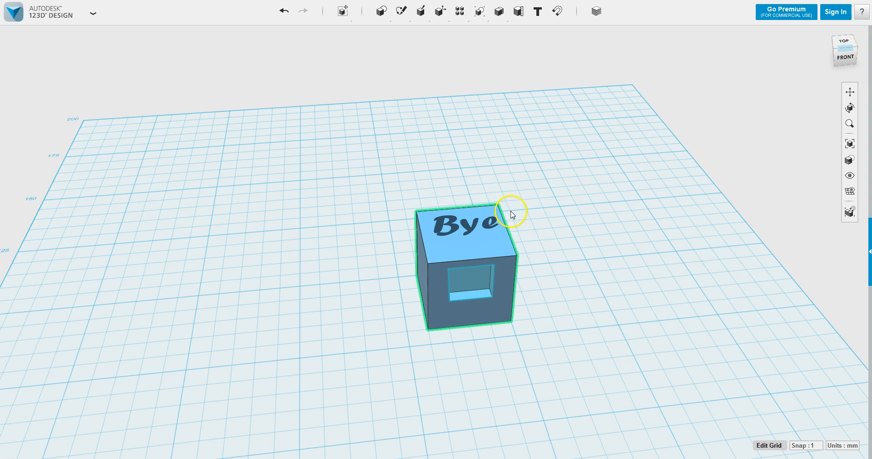
Apply the Natural Wood material to the box, keeping the #52B3EE colour overlay, and close the Materials dialog.
click(597, 14)
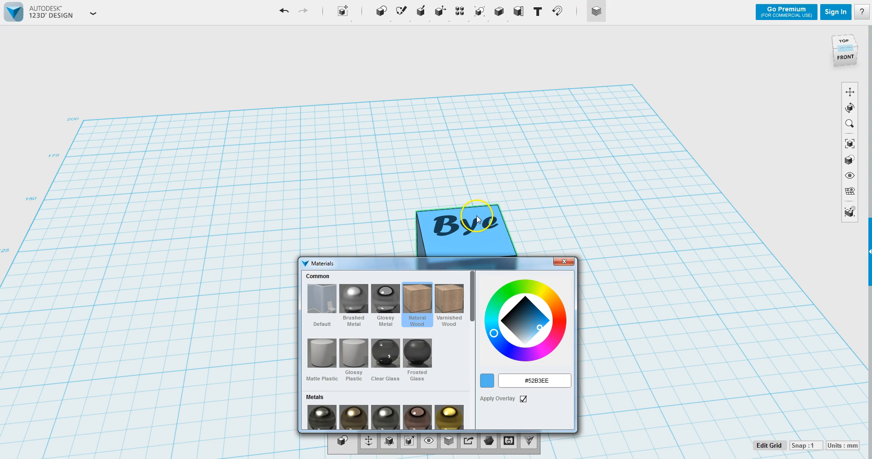
click(425, 305)
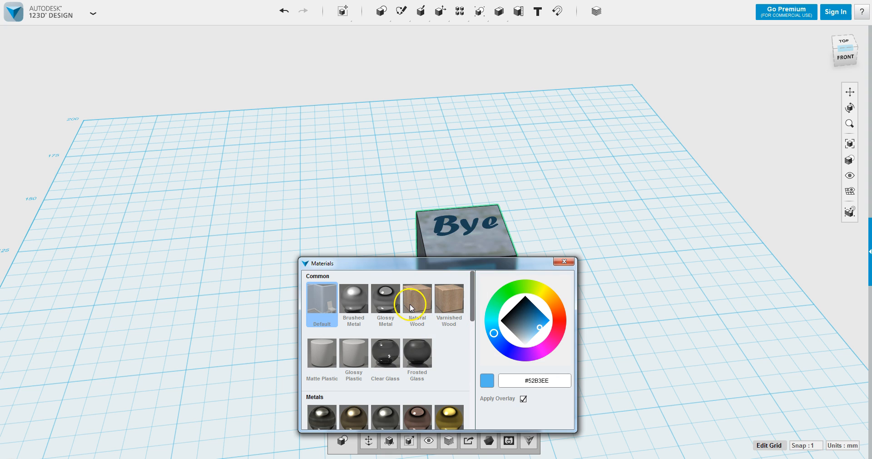
click(410, 304)
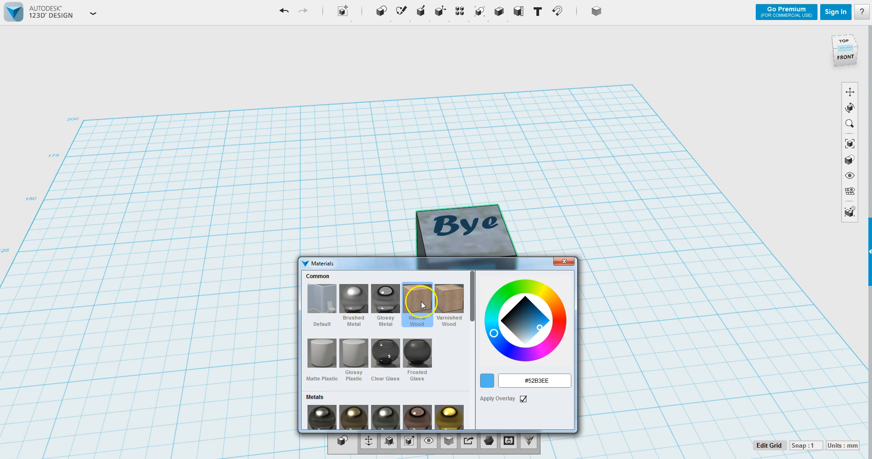
click(452, 289)
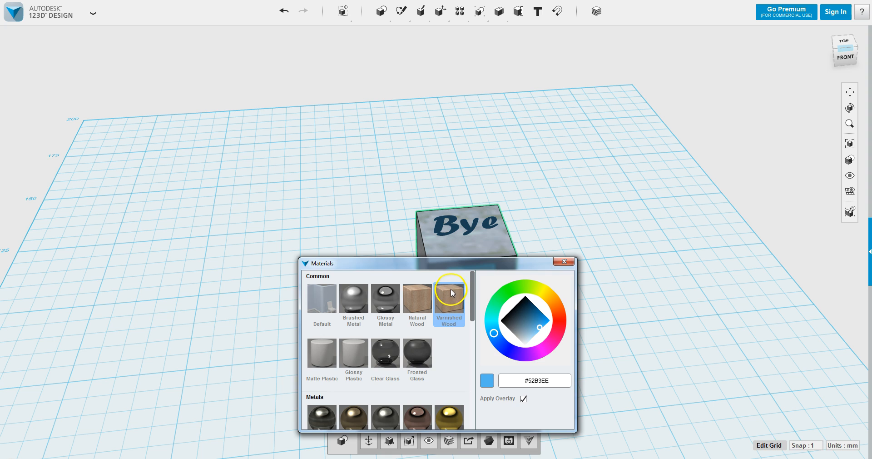
click(407, 295)
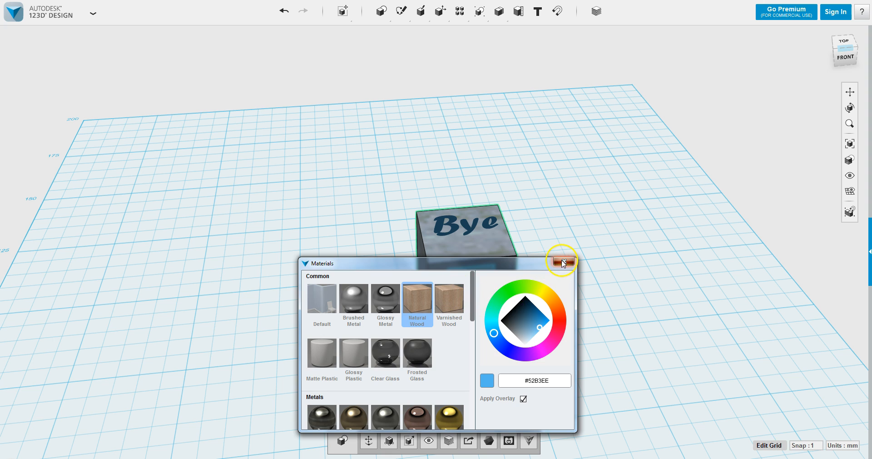
click(562, 262)
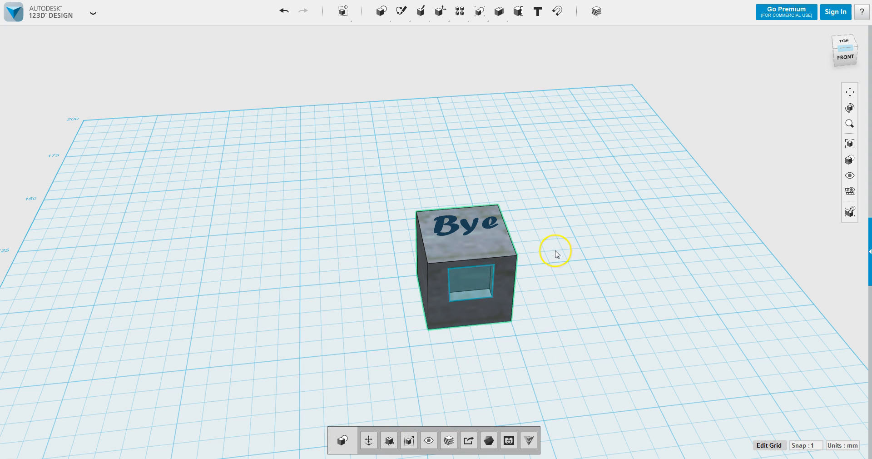
Chamfer the box's four vertical edges with a distance of 2 mm.
right_drag(551, 286, 539, 268)
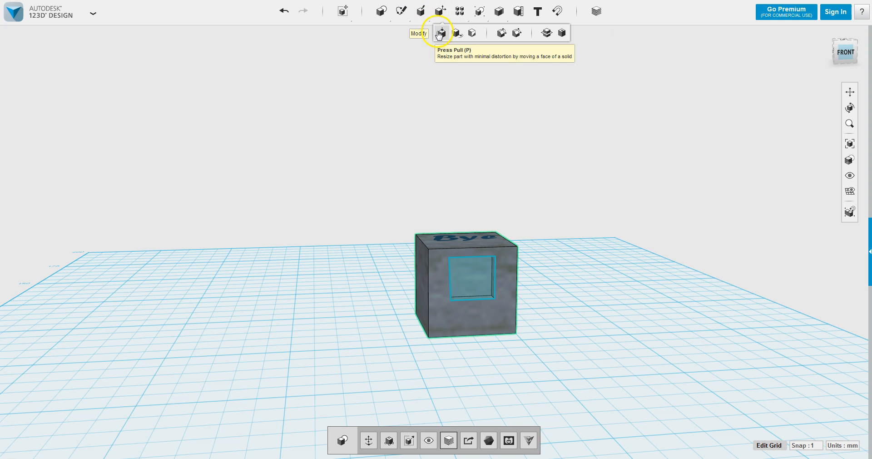
click(514, 35)
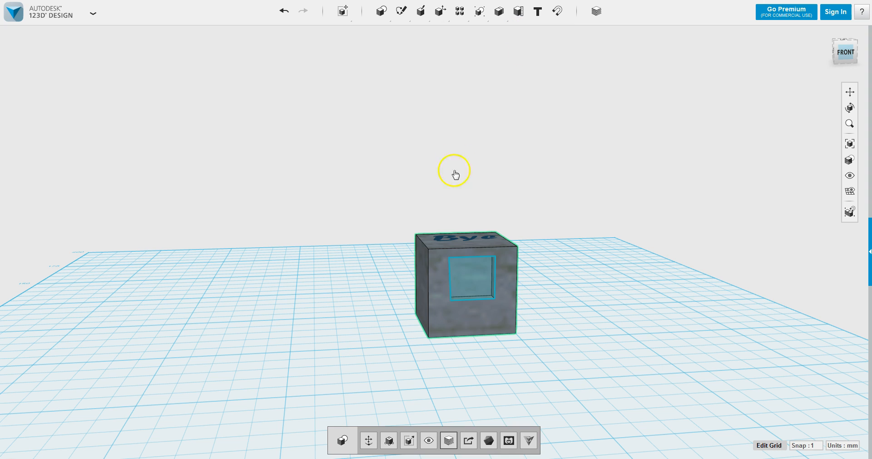
click(429, 266)
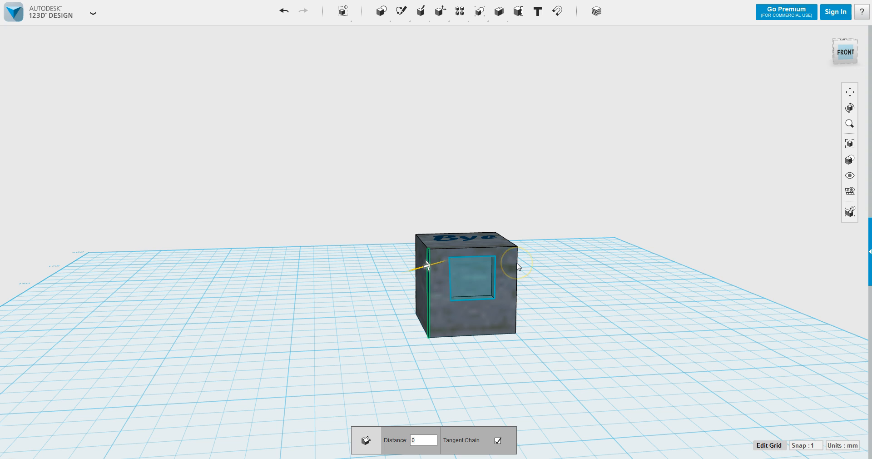
click(517, 264)
click(496, 254)
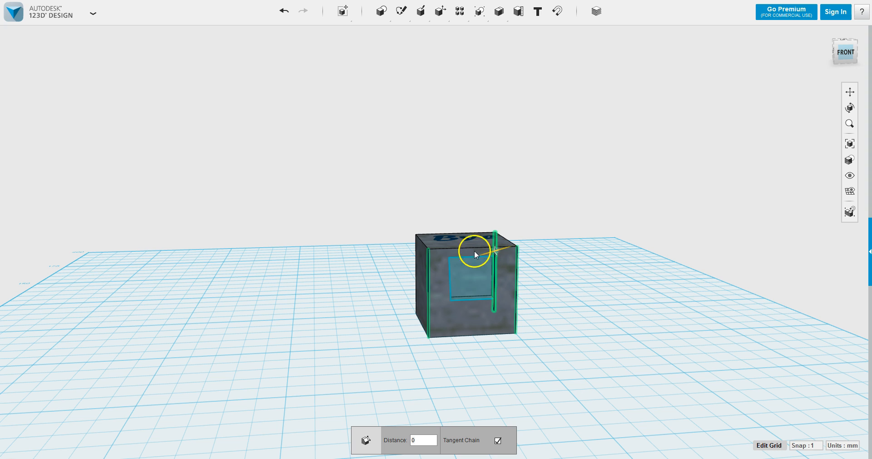
click(415, 248)
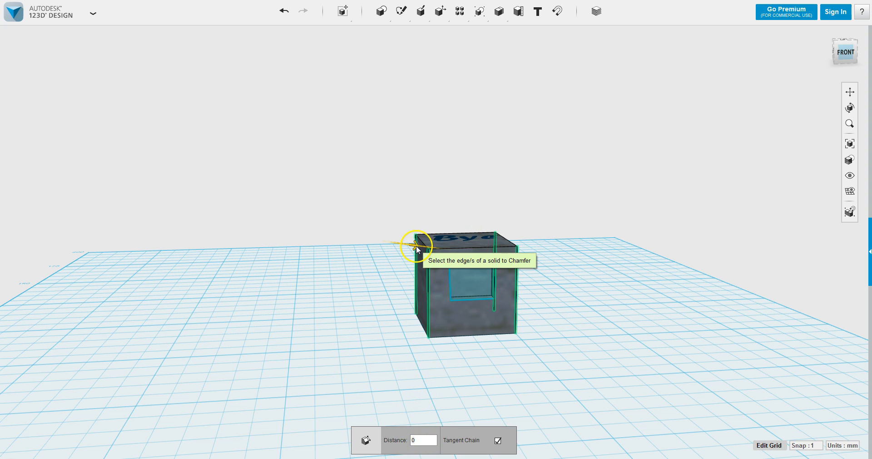
drag(417, 245, 418, 245)
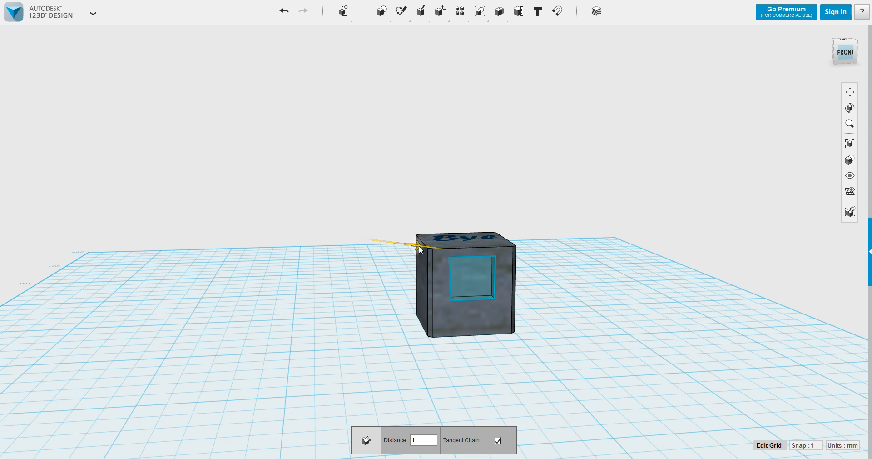
drag(419, 245, 421, 245)
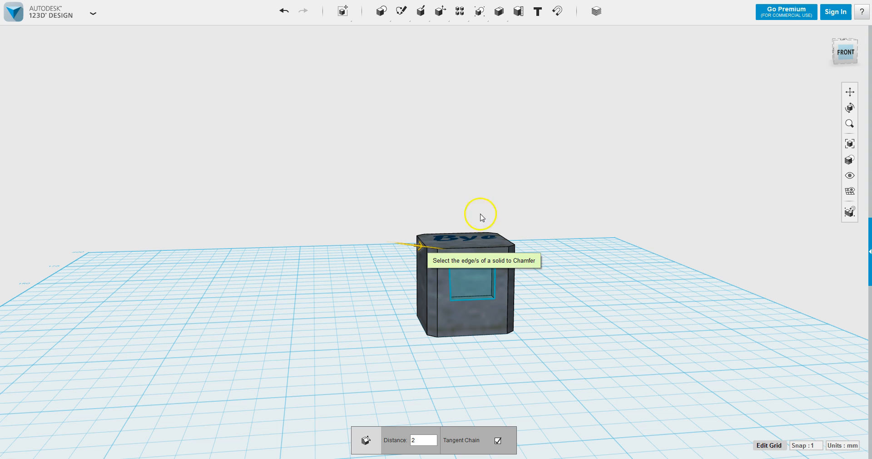
click(585, 299)
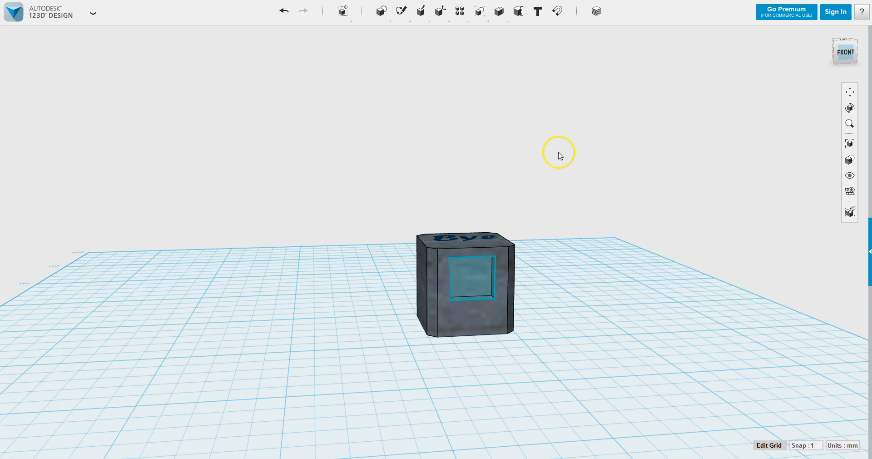
Fillet the four long edges around the box's top face with a radius of 2 mm.
mouse_move(440, 22)
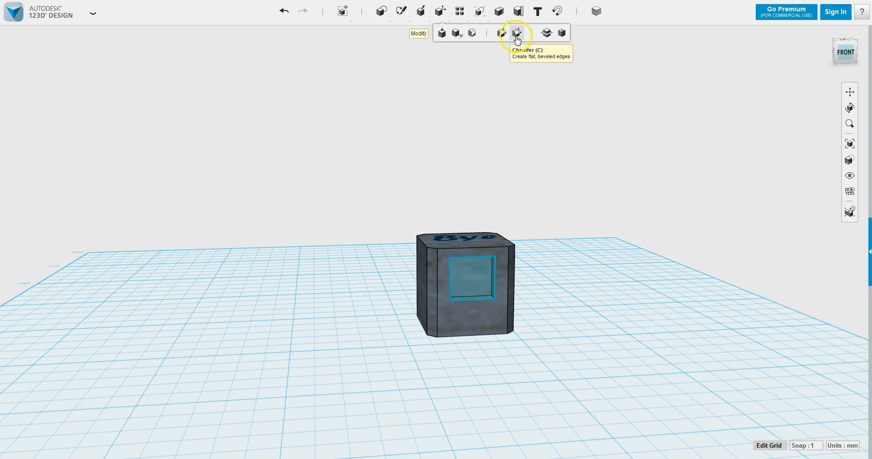
click(502, 33)
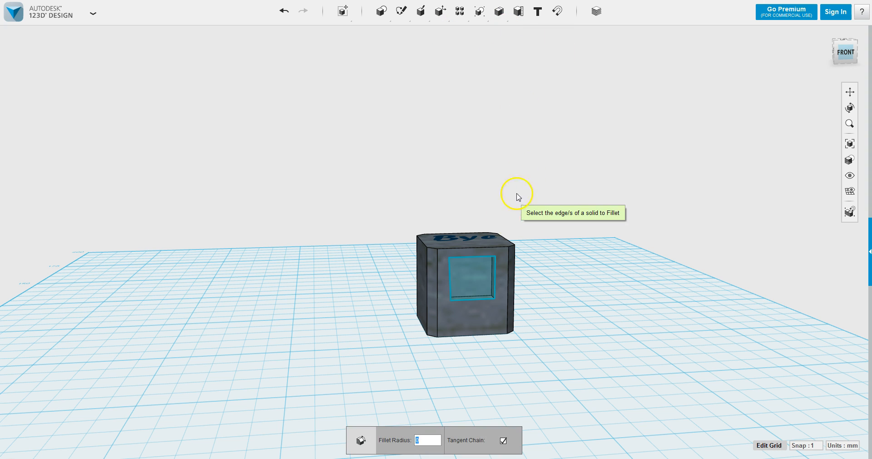
click(480, 232)
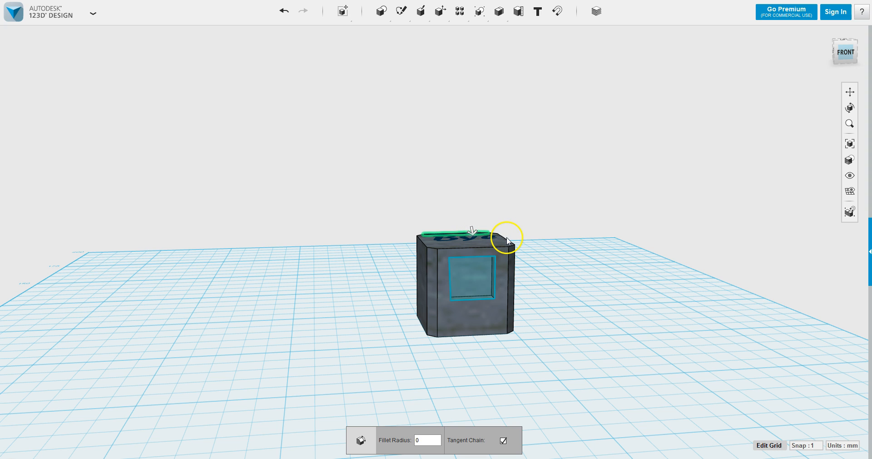
click(495, 244)
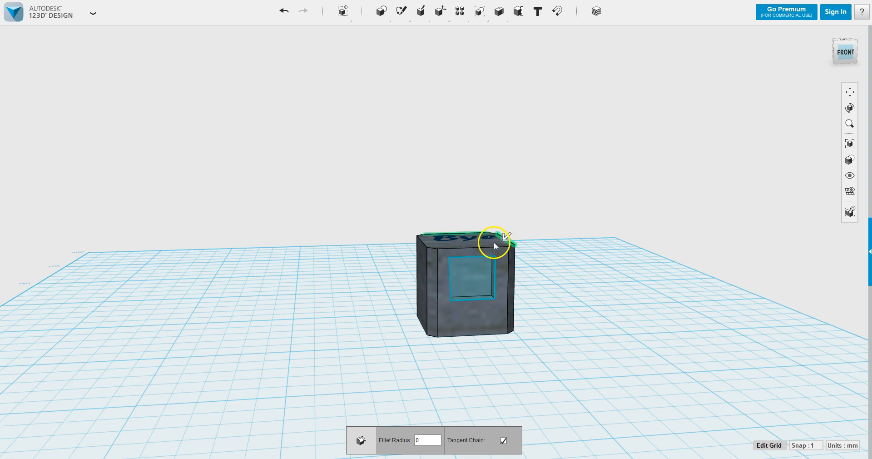
click(422, 240)
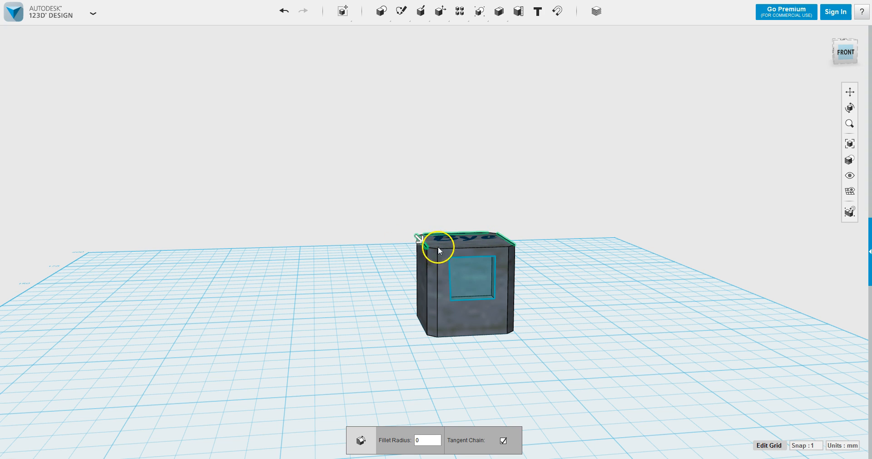
click(463, 248)
text(2)
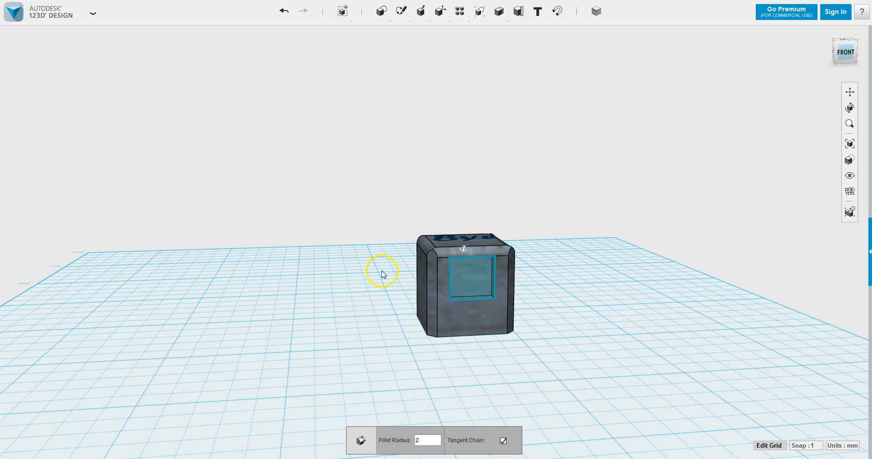
key(Return)
right_drag(427, 295, 403, 271)
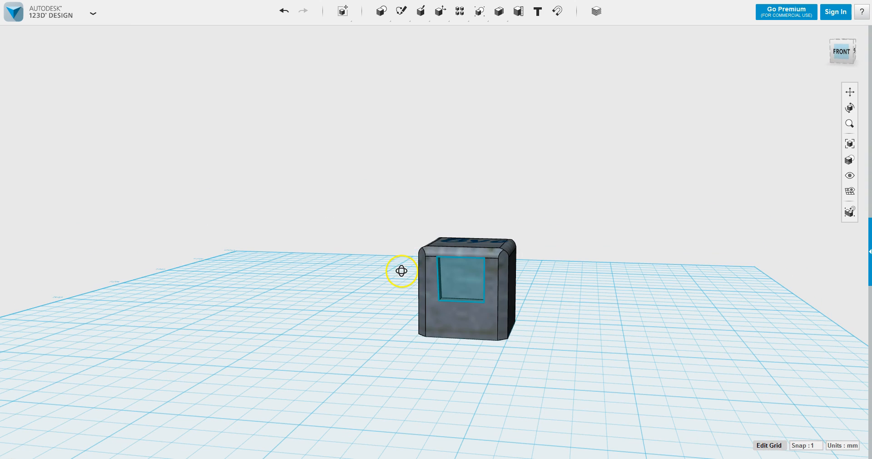
click(449, 243)
mouse_move(434, 23)
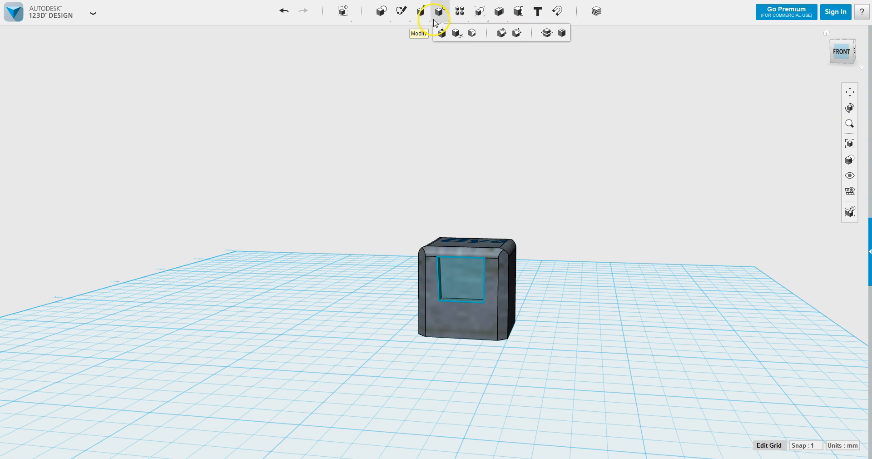